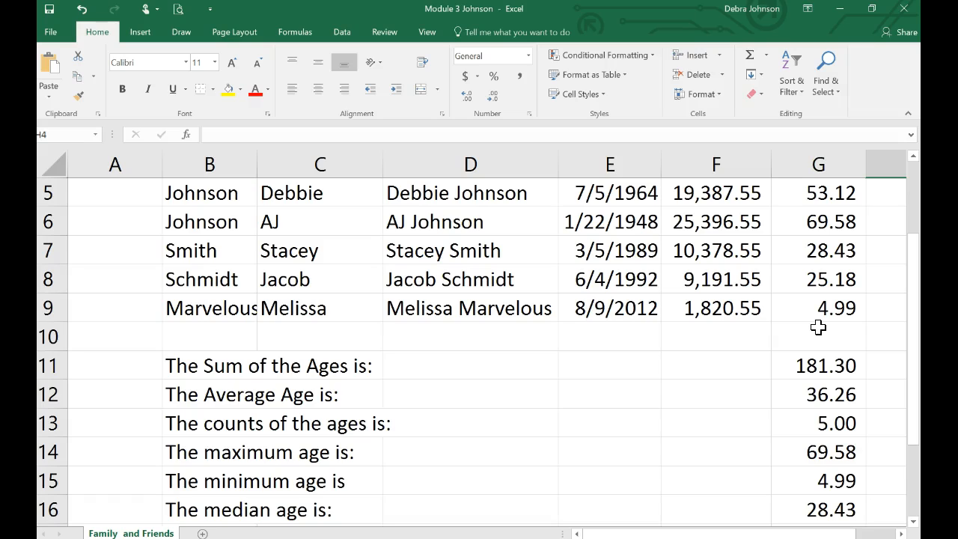
Add a conditional formatting rule to G5:G9 that gives ages greater than 30 Light Red Fill with Dark Red Text.
{"action": "left_click_drag", "start_coordinate": [818, 196], "coordinate": [812, 304]}
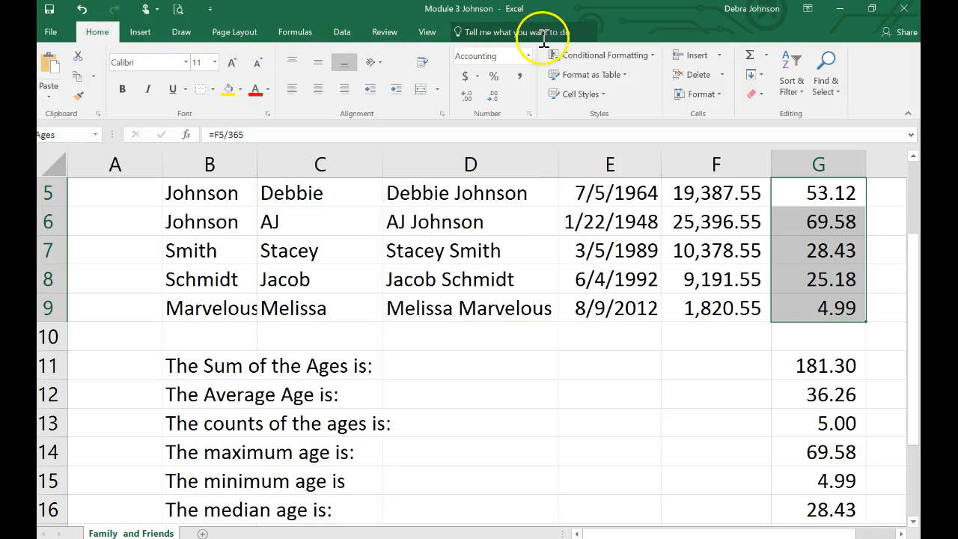
{"action": "left_click", "coordinate": [657, 57]}
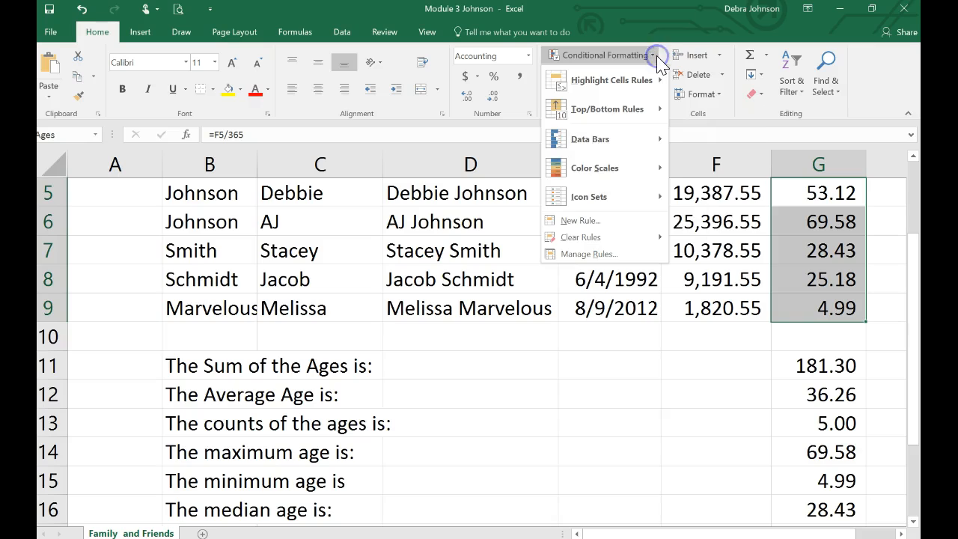
{"action": "left_click", "coordinate": [623, 81]}
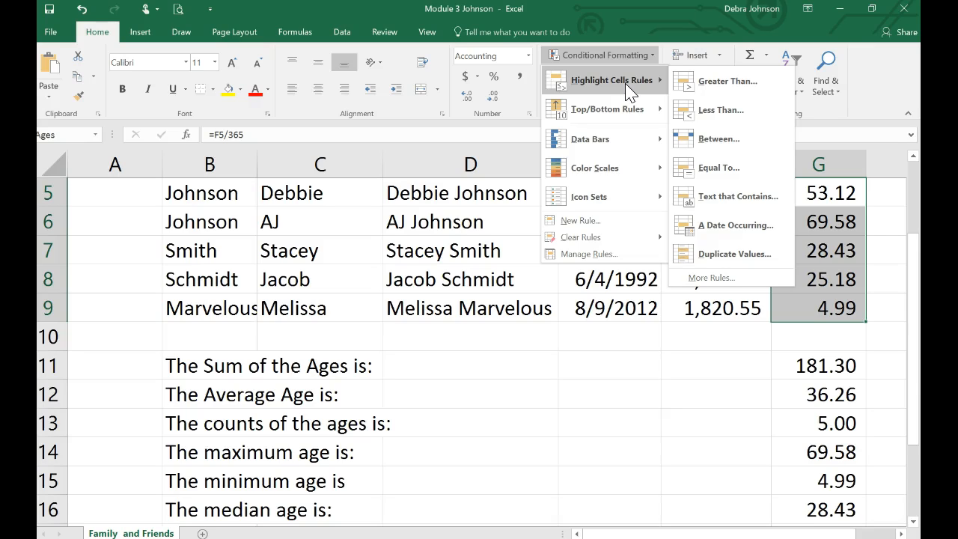
{"action": "left_click", "coordinate": [713, 90]}
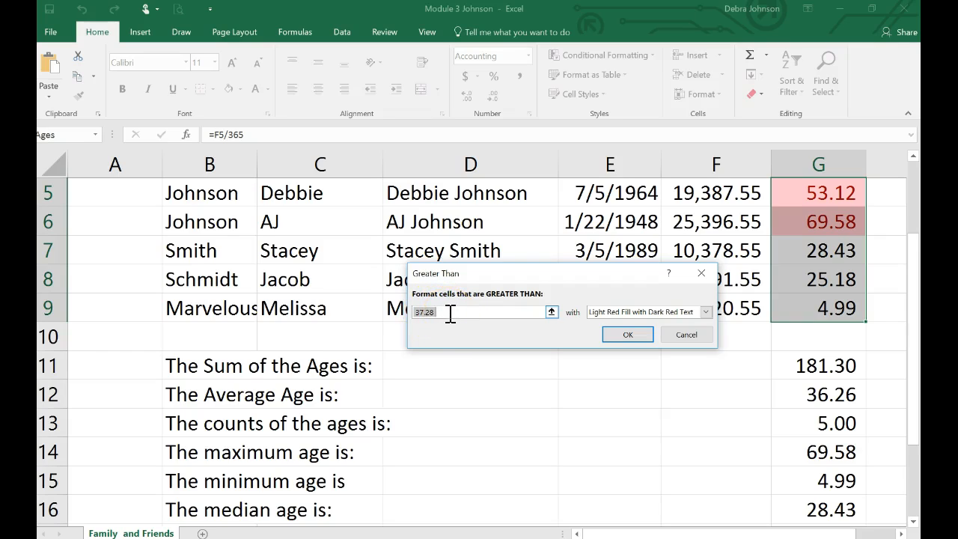
{"action": "type", "text": "3"}
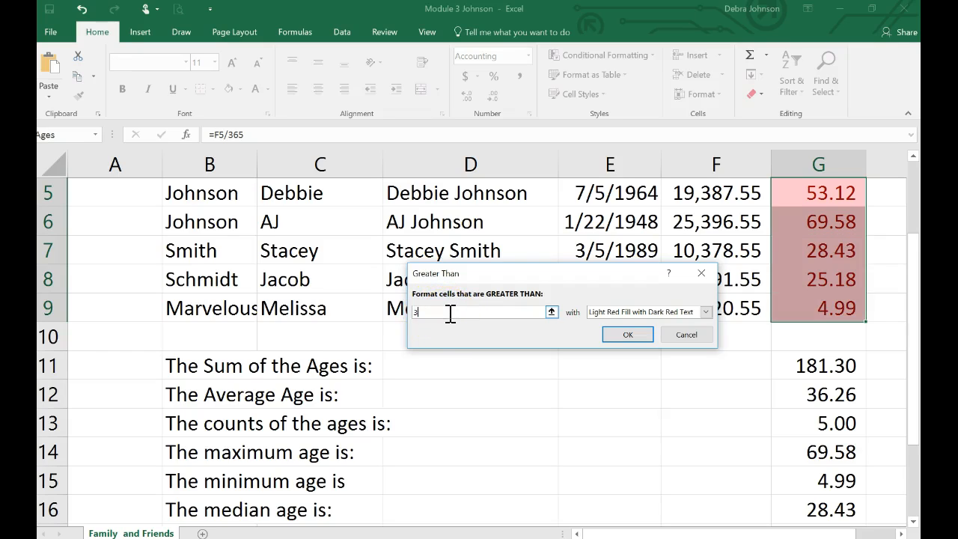
{"action": "type", "text": "0"}
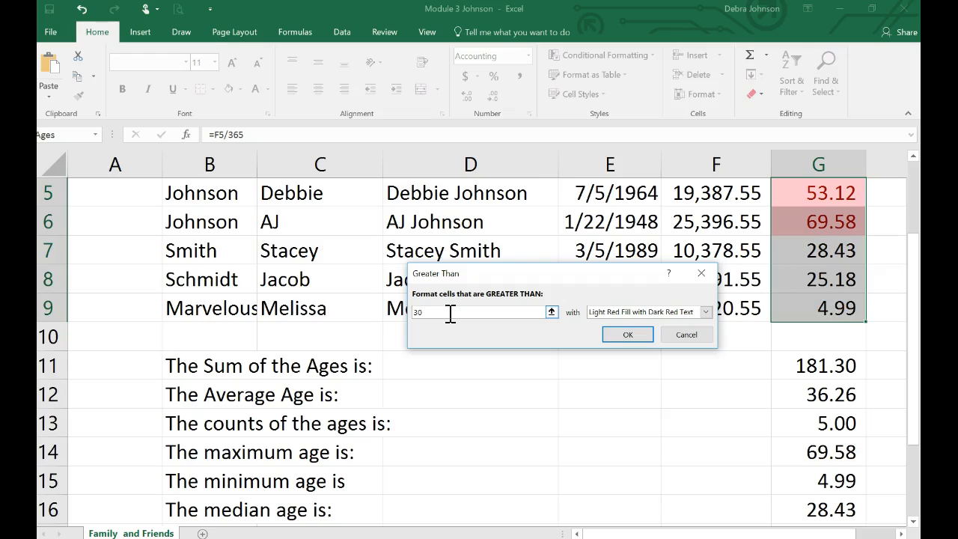
{"action": "left_click", "coordinate": [705, 313]}
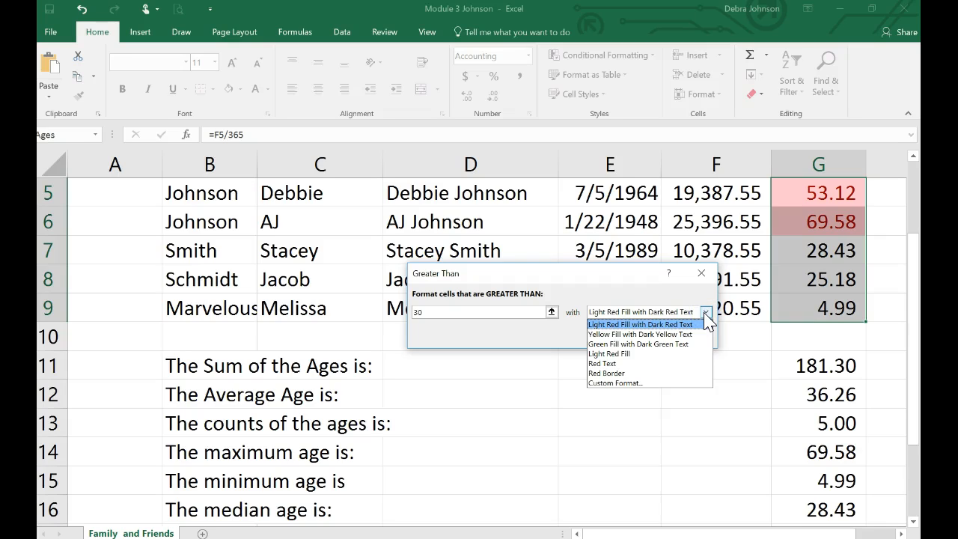
{"action": "left_click", "coordinate": [655, 326]}
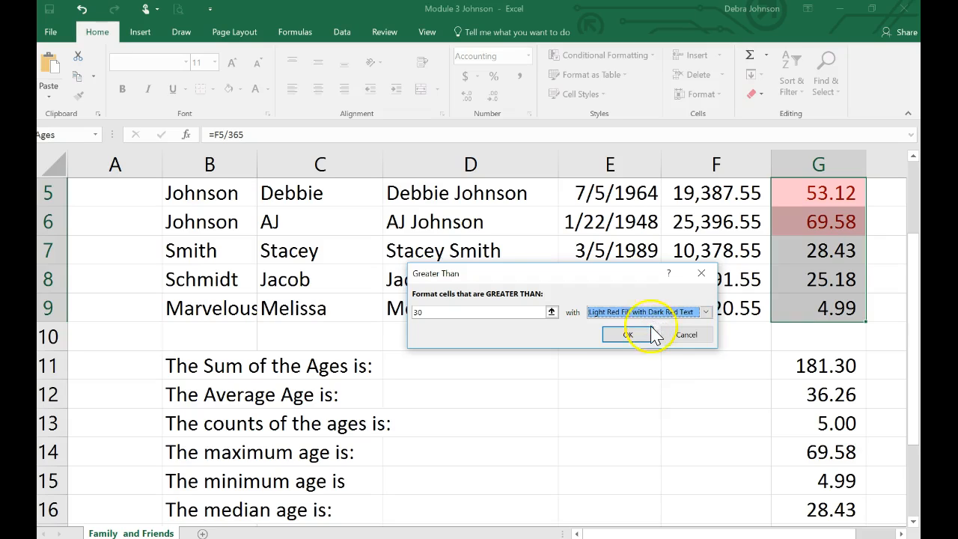
{"action": "left_click", "coordinate": [628, 336]}
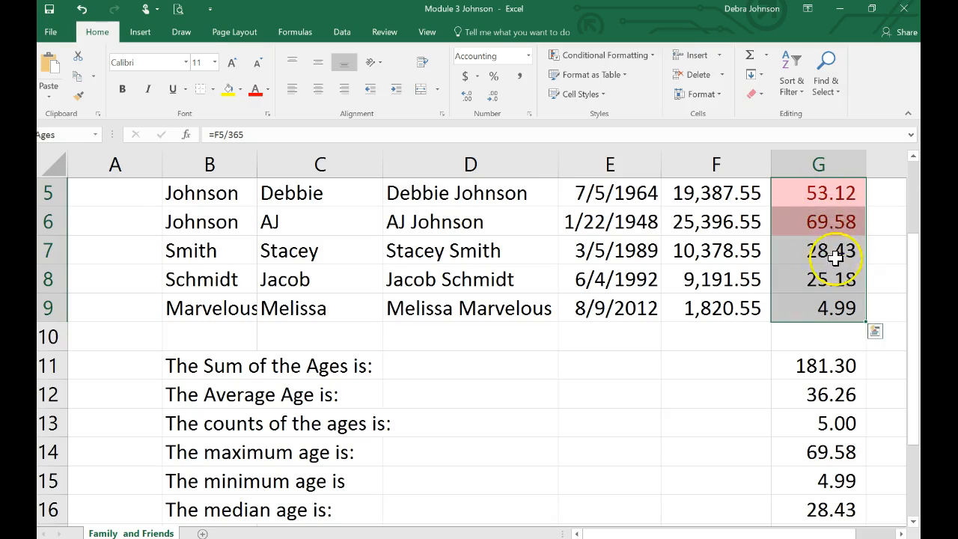
Add a conditional formatting rule to G5:G9 that gives ages between 18 and 29 Yellow Fill with Dark Yellow Text.
{"action": "left_click_drag", "start_coordinate": [813, 194], "coordinate": [808, 316]}
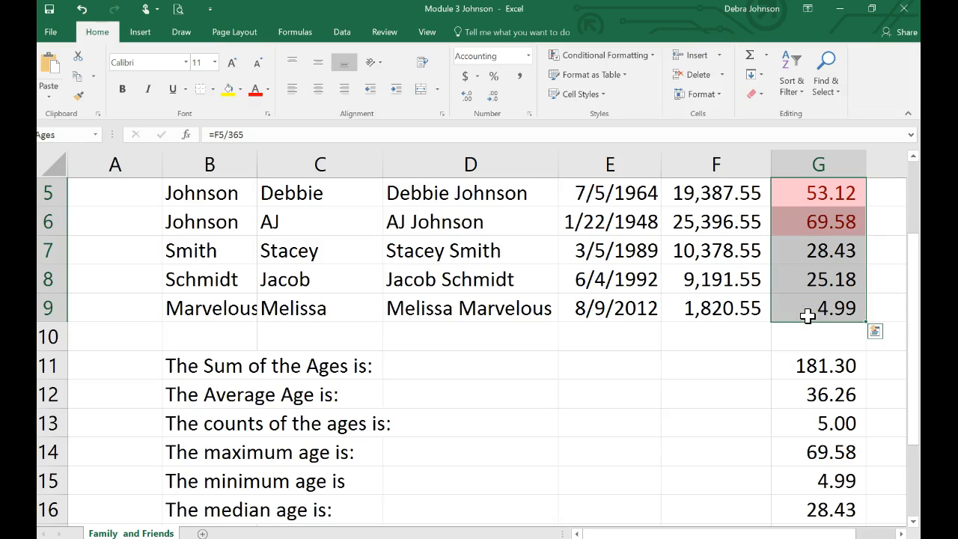
{"action": "left_click", "coordinate": [638, 57]}
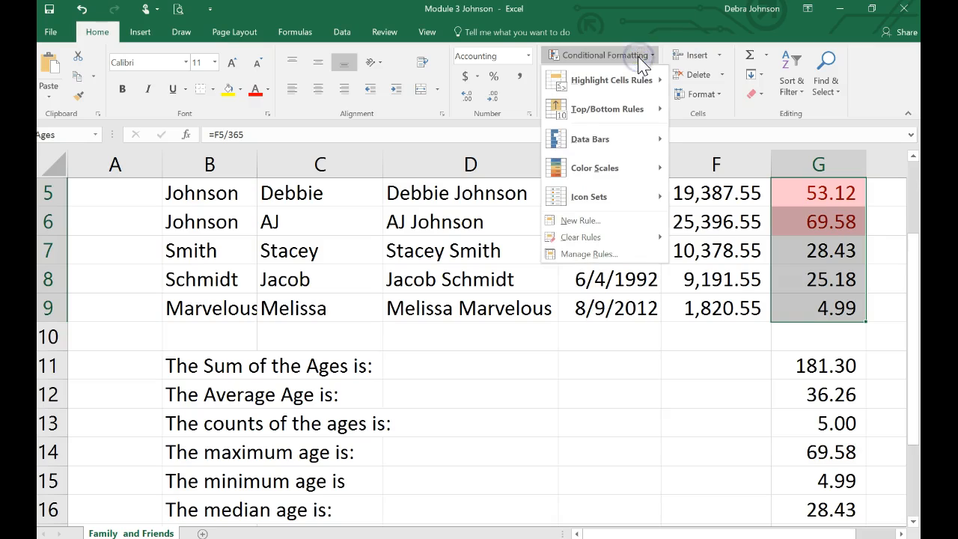
{"action": "mouse_move", "coordinate": [637, 78]}
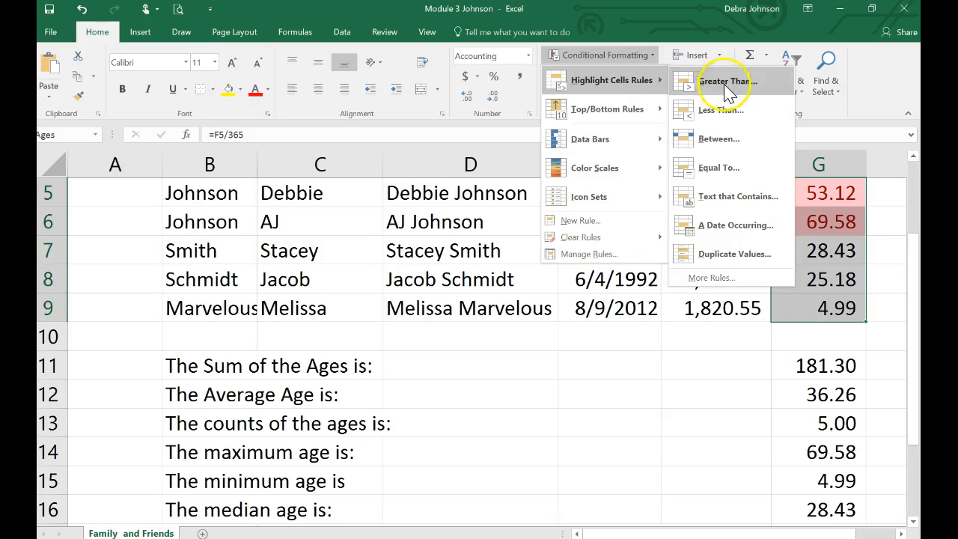
{"action": "left_click", "coordinate": [719, 139]}
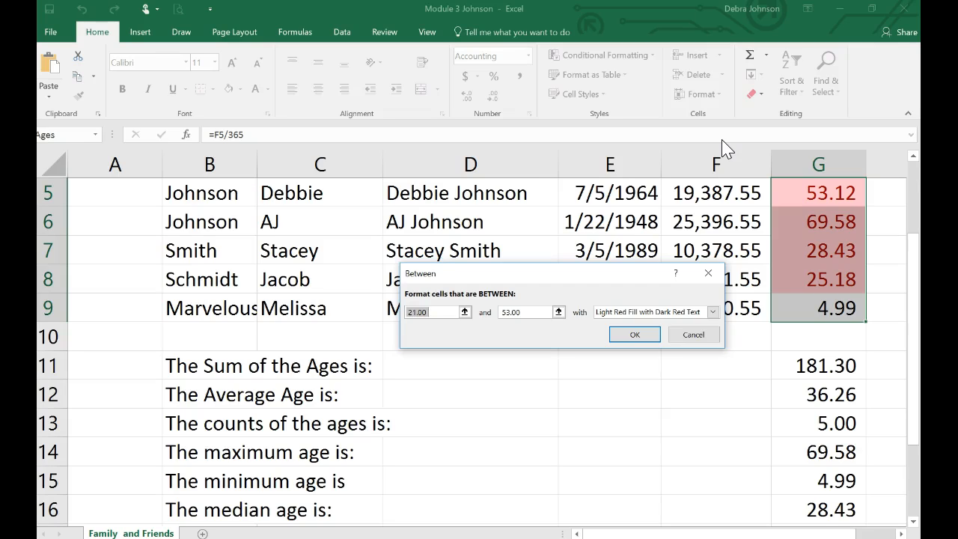
{"action": "type", "text": "18"}
{"action": "left_click", "coordinate": [798, 150]}
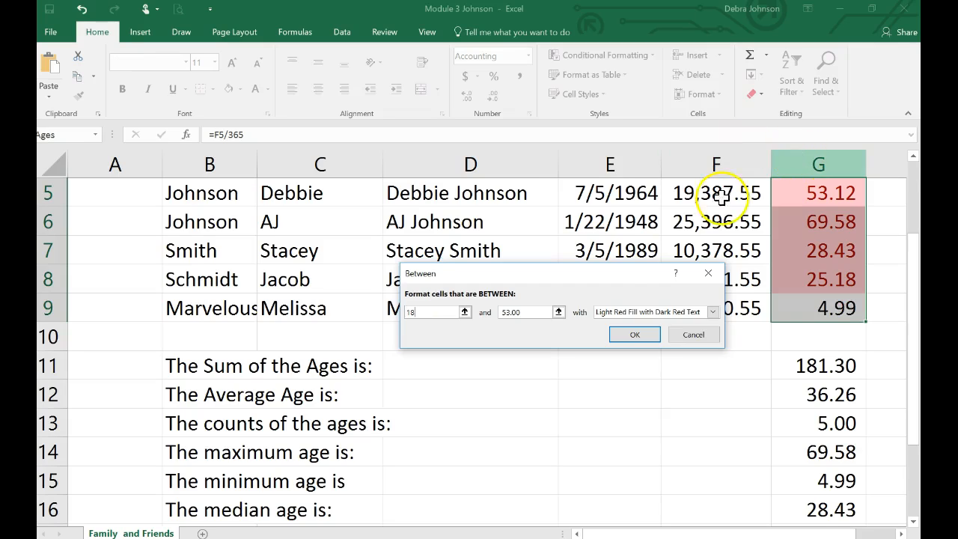
{"action": "left_click", "coordinate": [525, 313]}
{"action": "left_click_drag", "start_coordinate": [525, 312], "coordinate": [499, 317]}
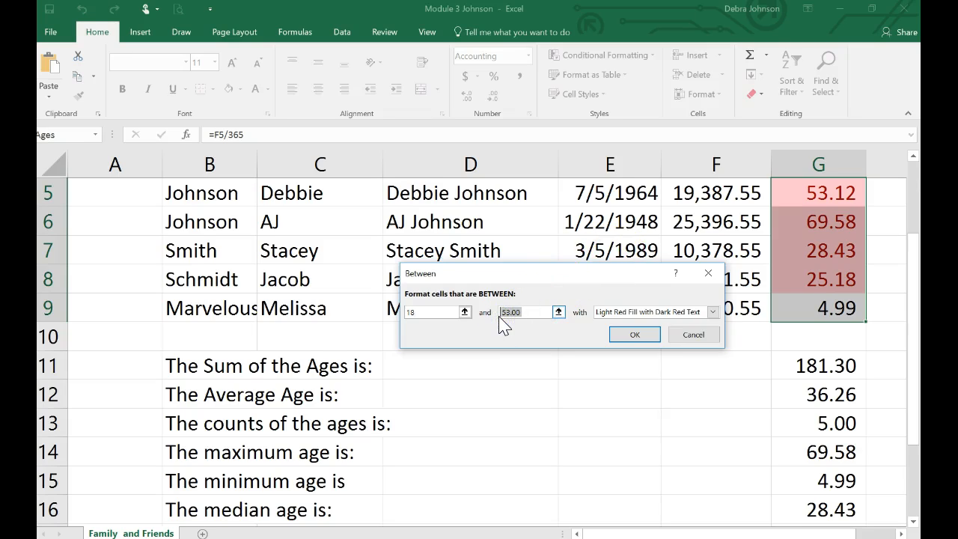
{"action": "type", "text": "29"}
{"action": "left_click", "coordinate": [714, 313]}
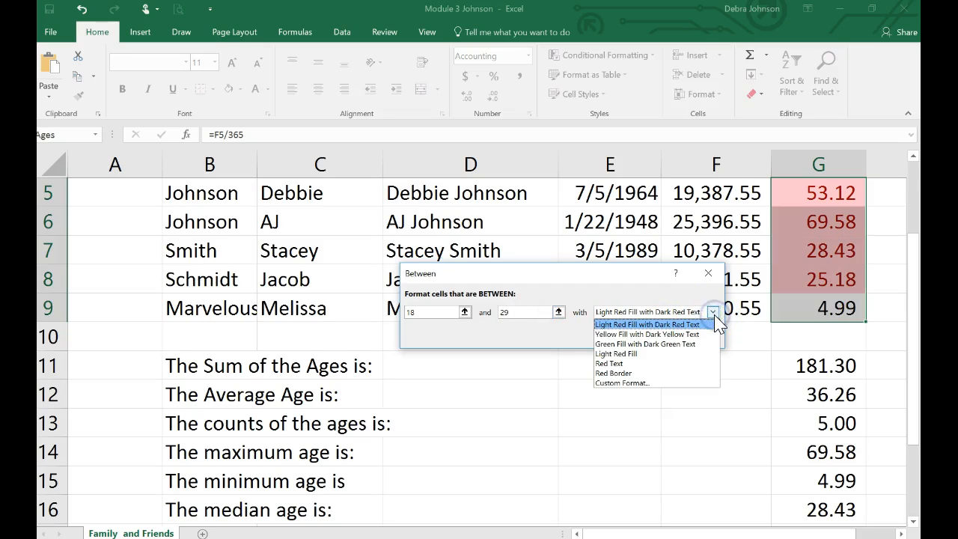
{"action": "left_click", "coordinate": [684, 334]}
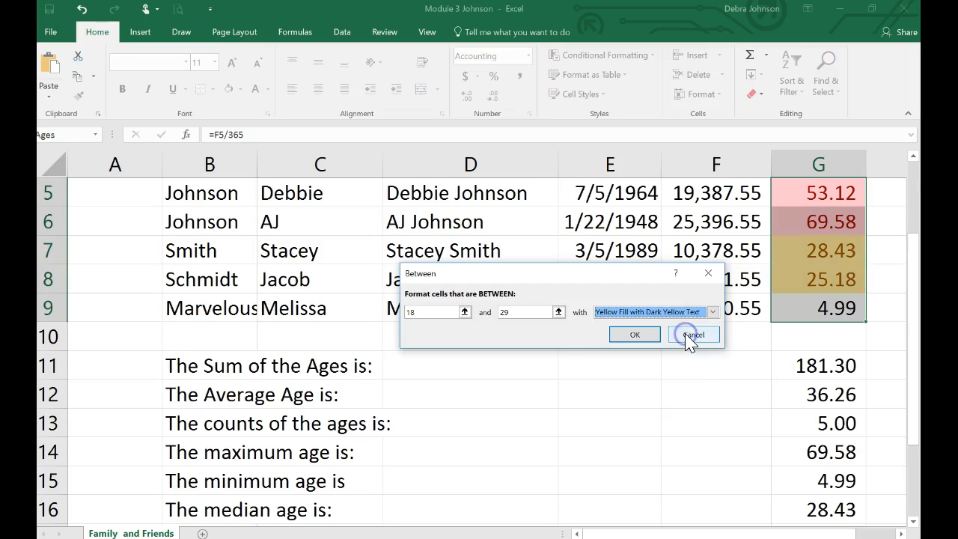
{"action": "left_click", "coordinate": [634, 334]}
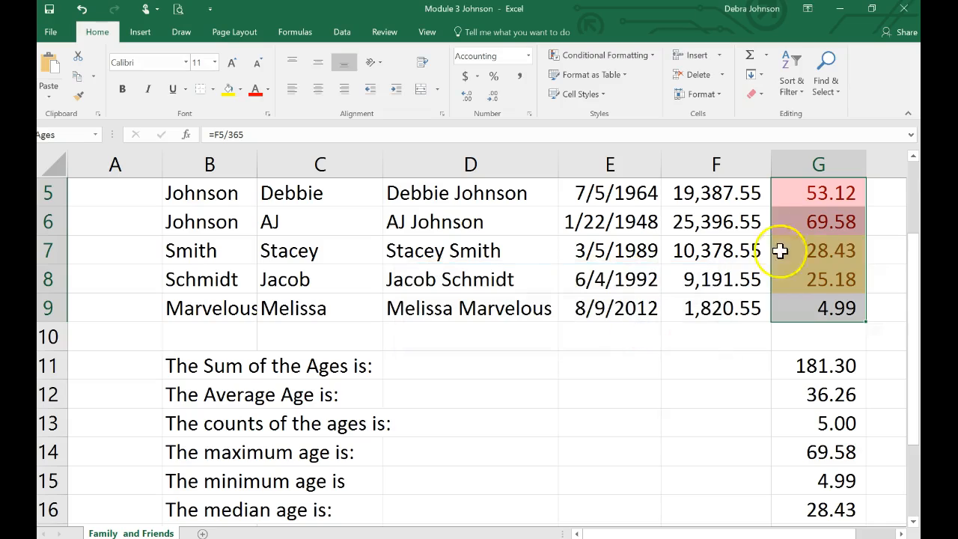
Add a conditional formatting rule to G5:G9 that gives ages less than 18 Green Fill with Dark Green Text.
{"action": "left_click_drag", "start_coordinate": [818, 193], "coordinate": [816, 303]}
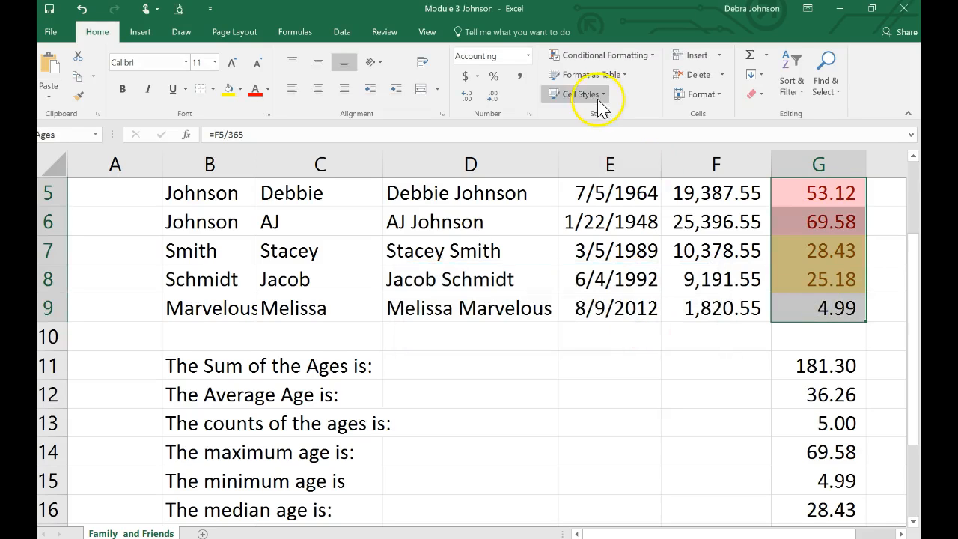
{"action": "left_click", "coordinate": [654, 57]}
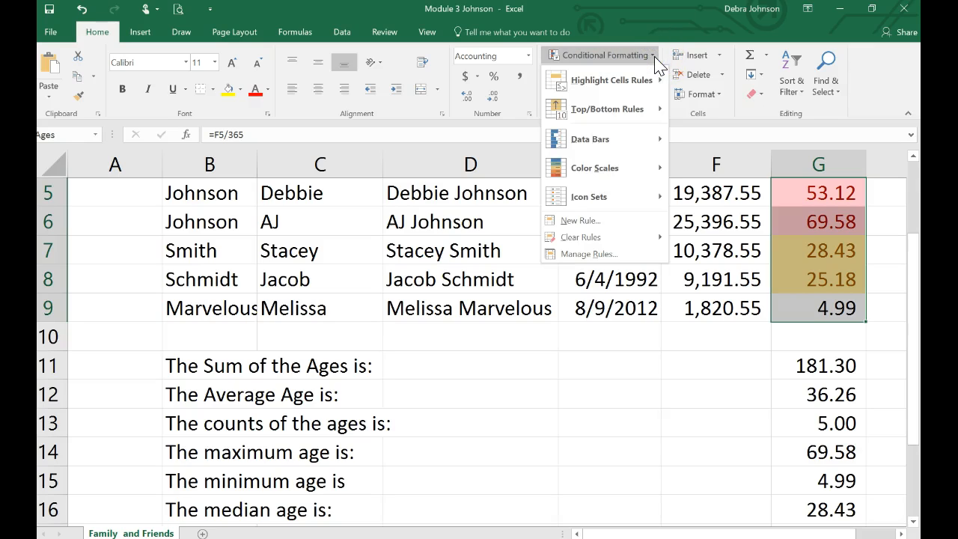
{"action": "left_click", "coordinate": [635, 82]}
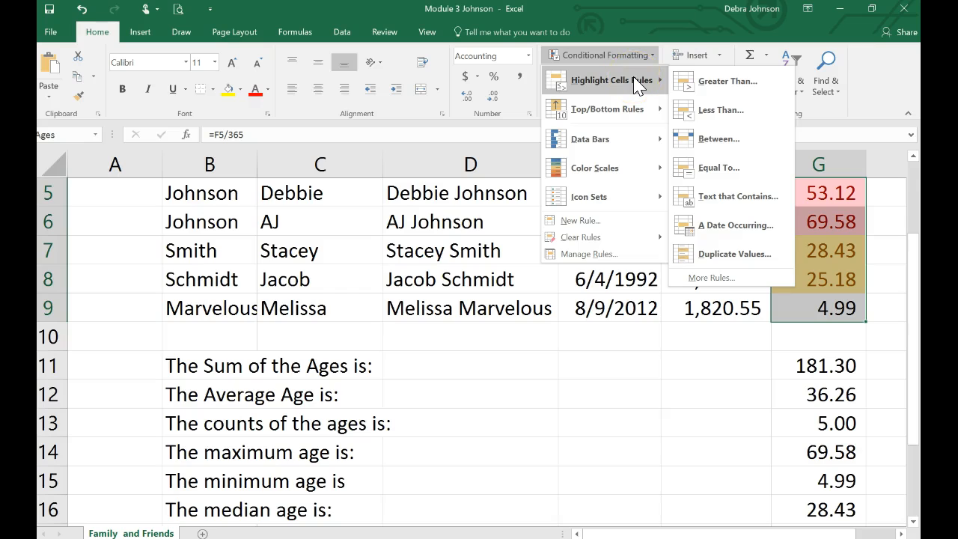
{"action": "left_click", "coordinate": [707, 109]}
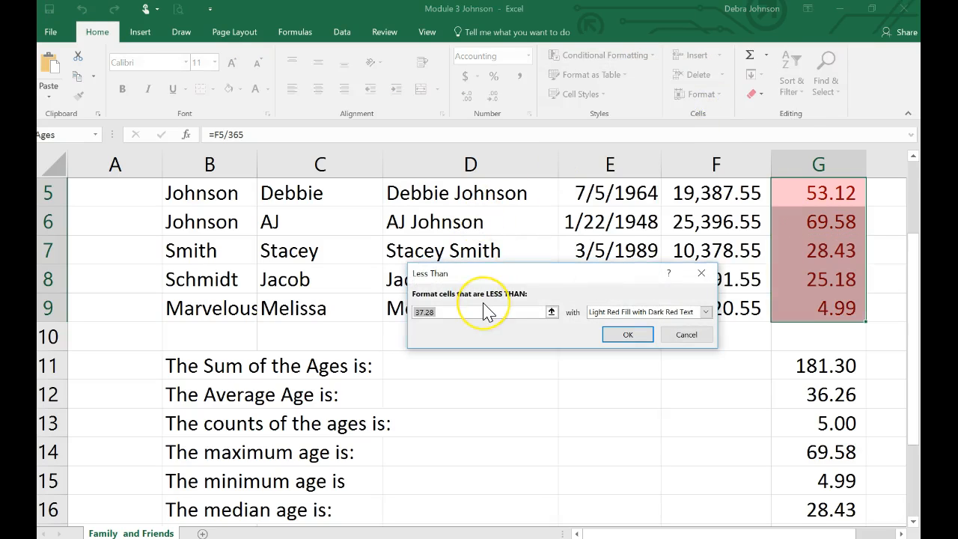
{"action": "type", "text": "18"}
{"action": "left_click", "coordinate": [641, 336]}
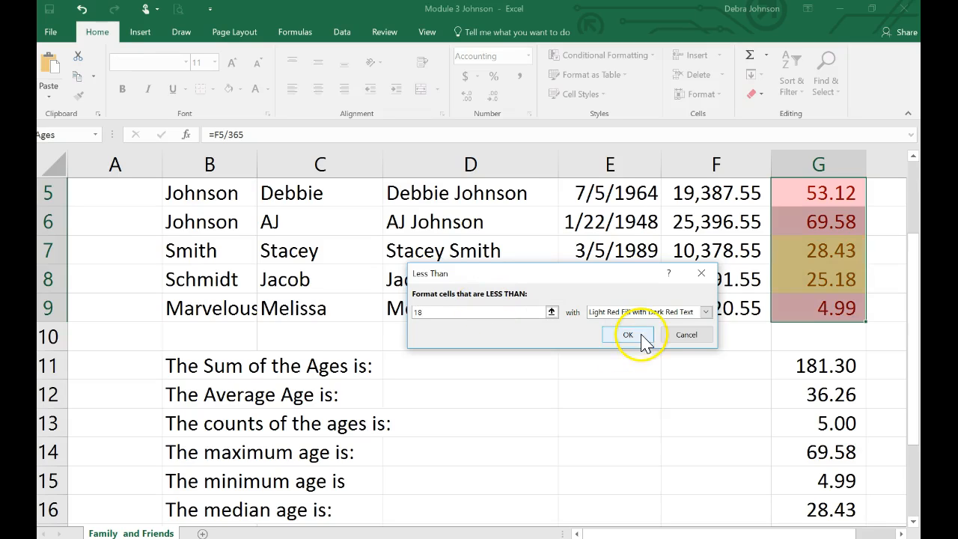
{"action": "left_click", "coordinate": [707, 313]}
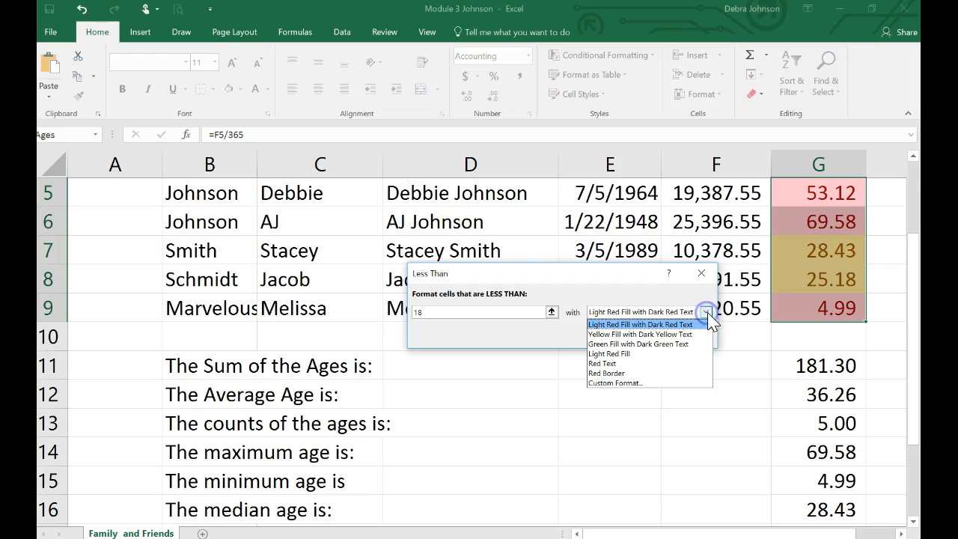
{"action": "left_click", "coordinate": [665, 345]}
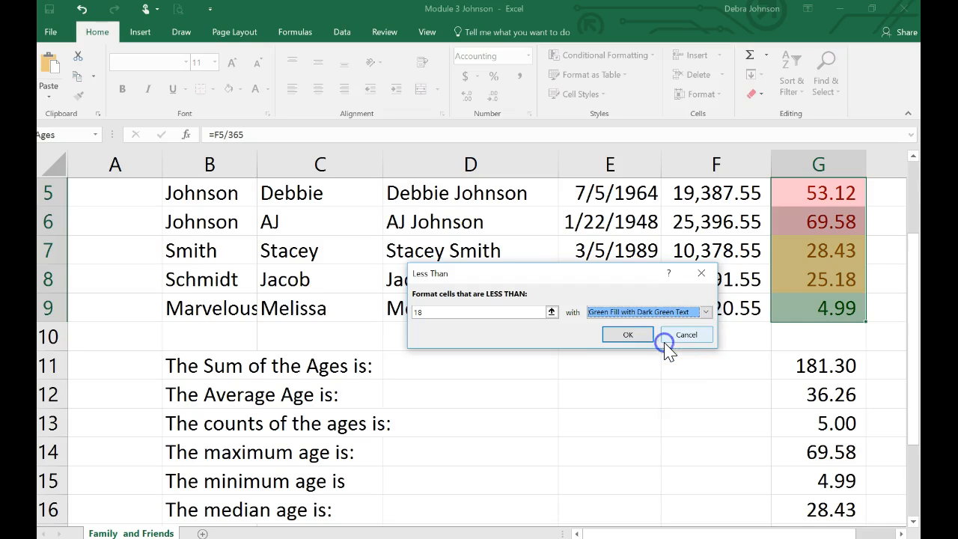
{"action": "left_click", "coordinate": [632, 337]}
{"action": "left_click", "coordinate": [685, 403]}
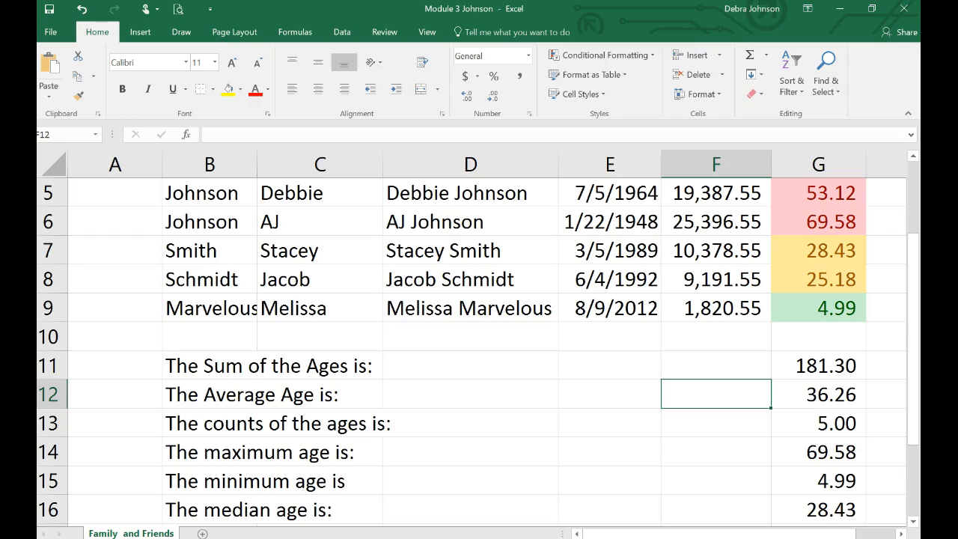
Try to insert a picture from the computer by searching the Pictures folder for "beach".
{"action": "left_click", "coordinate": [141, 34]}
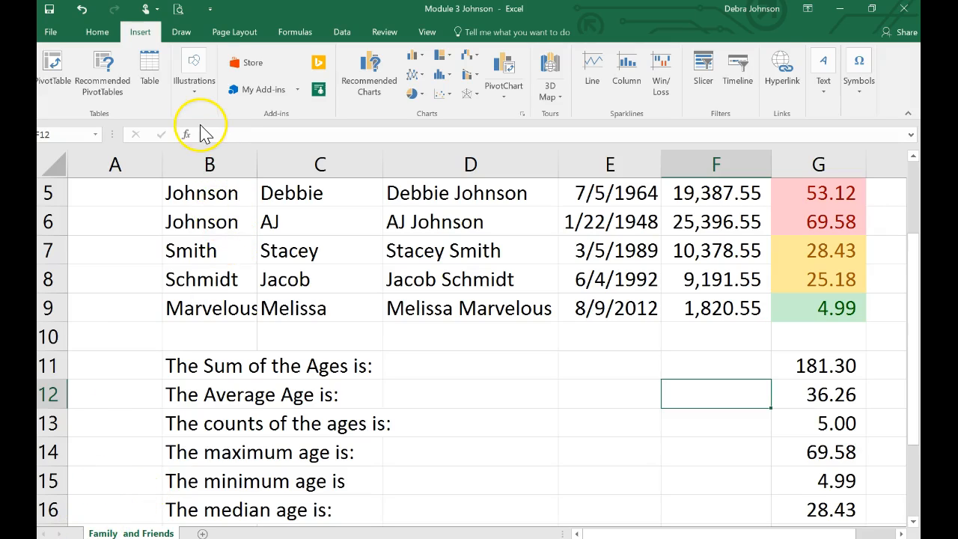
{"action": "left_click", "coordinate": [192, 86]}
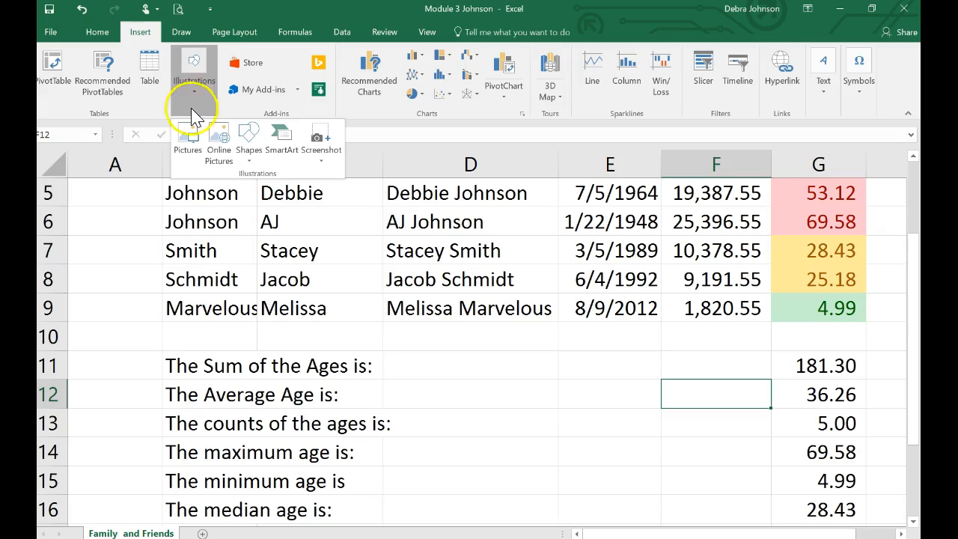
{"action": "left_click", "coordinate": [193, 140]}
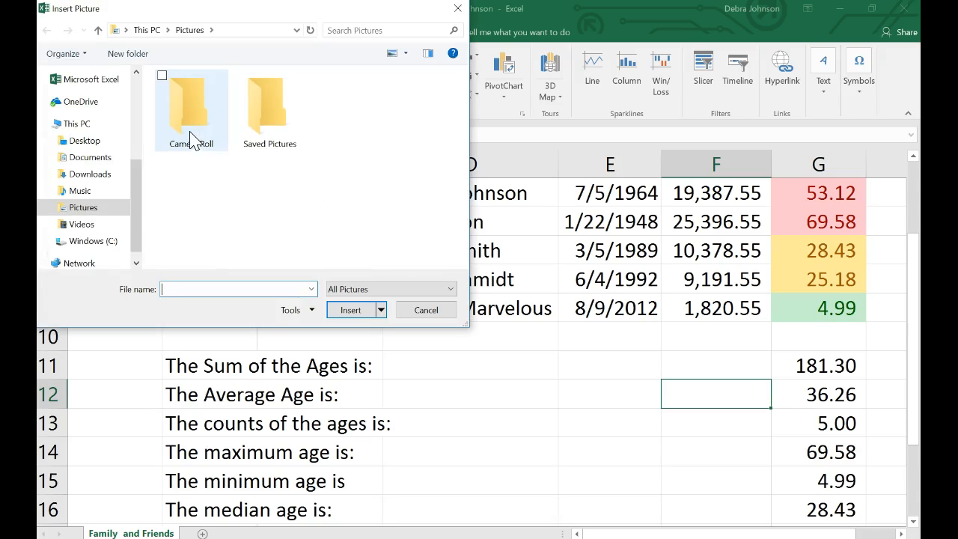
{"action": "left_click", "coordinate": [267, 134]}
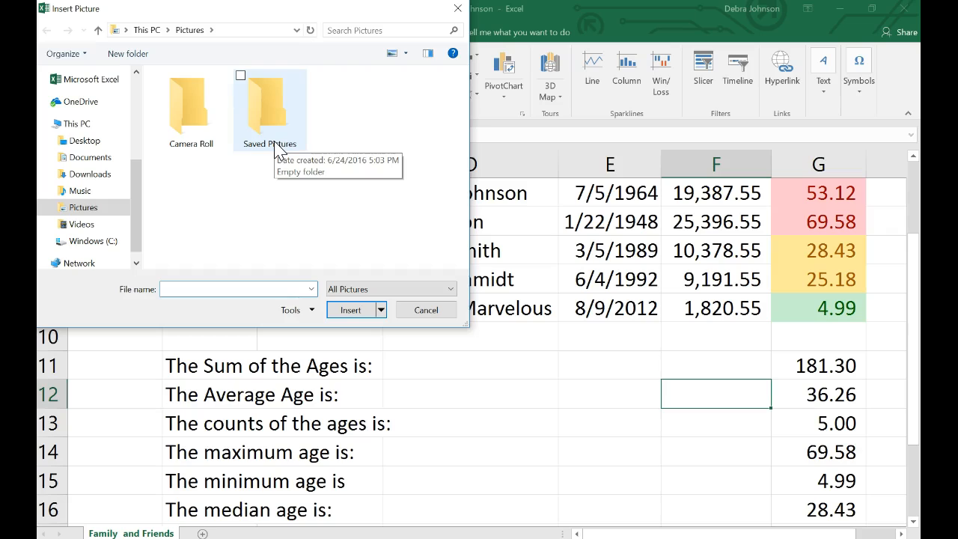
{"action": "left_click", "coordinate": [357, 30]}
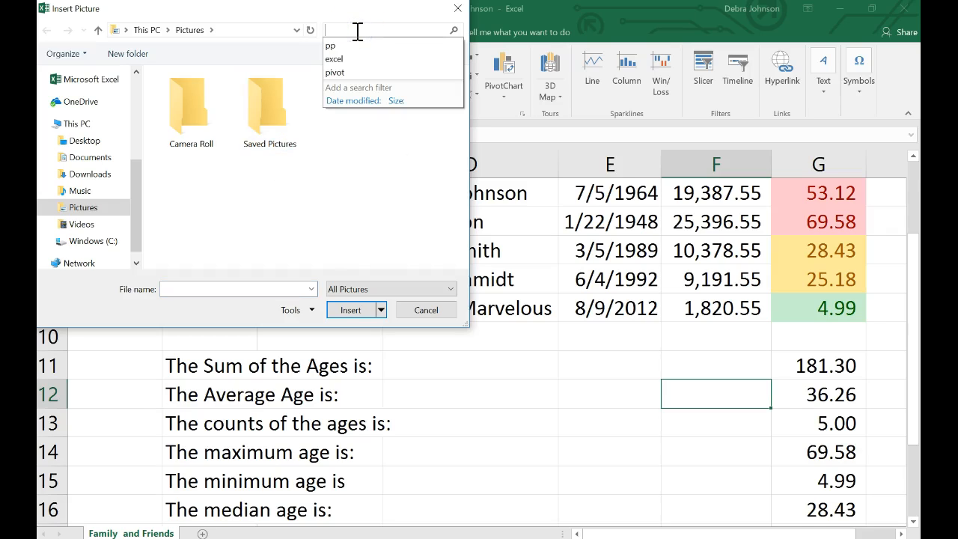
{"action": "type", "text": "beach"}
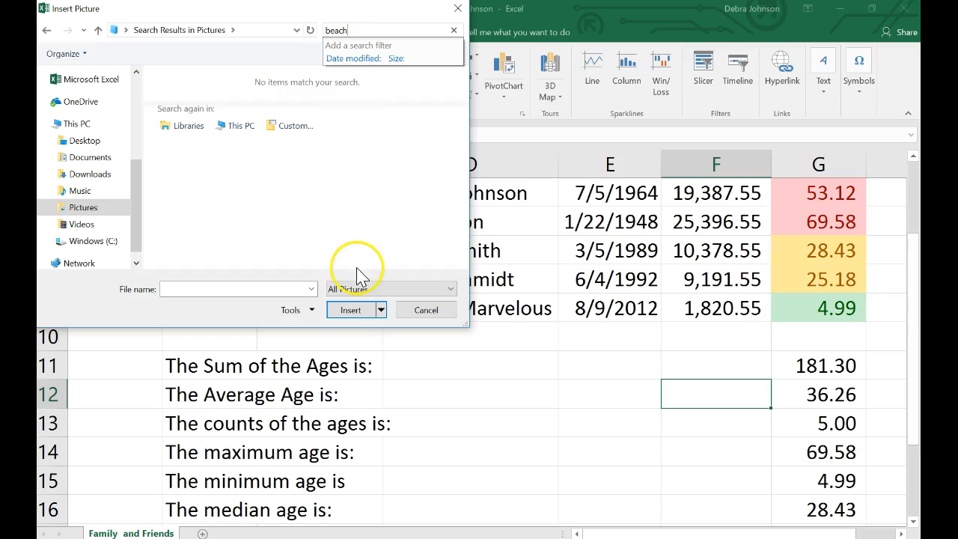
{"action": "left_click", "coordinate": [350, 313]}
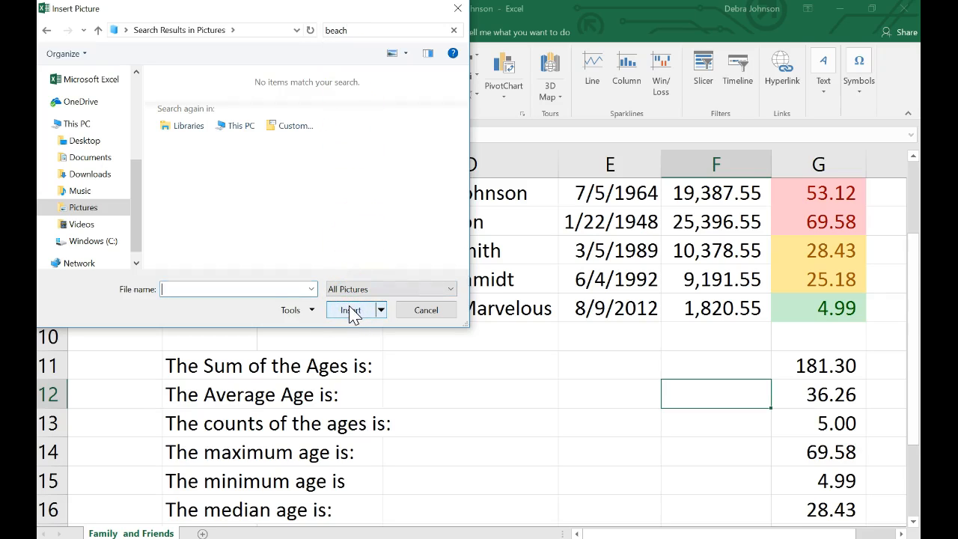
{"action": "left_click", "coordinate": [427, 311]}
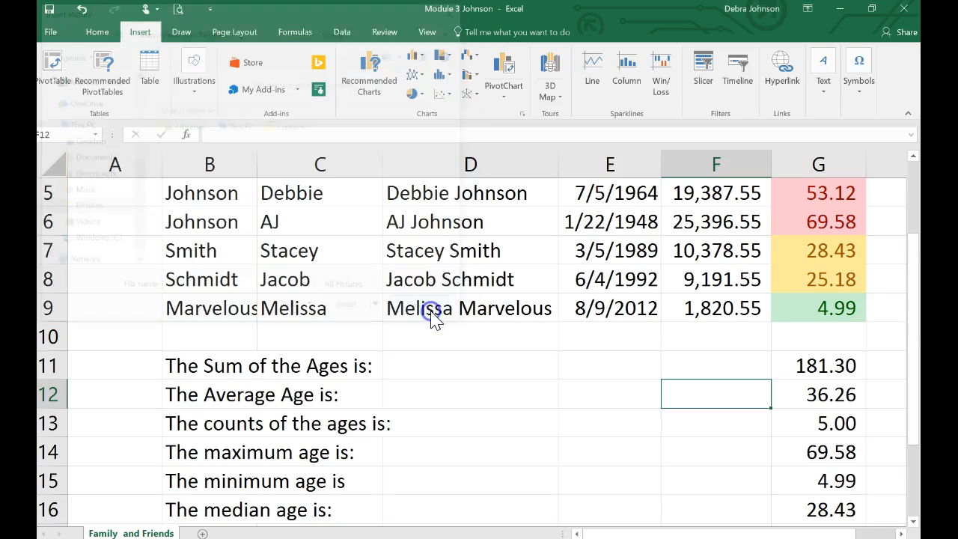
Insert the photo of a sandy beach with a green hill at cell D9 from a Bing image search for "beach".
{"action": "left_click", "coordinate": [432, 309]}
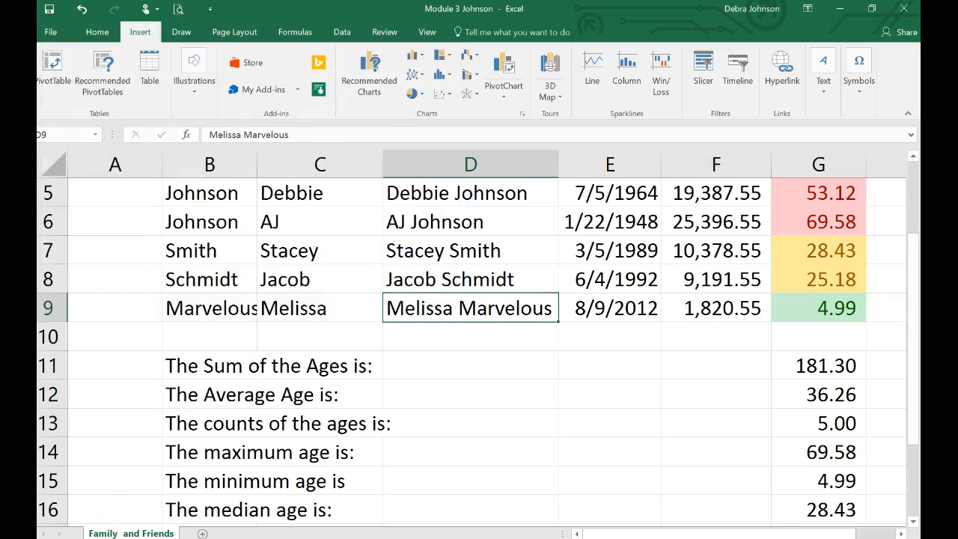
{"action": "left_click", "coordinate": [196, 86]}
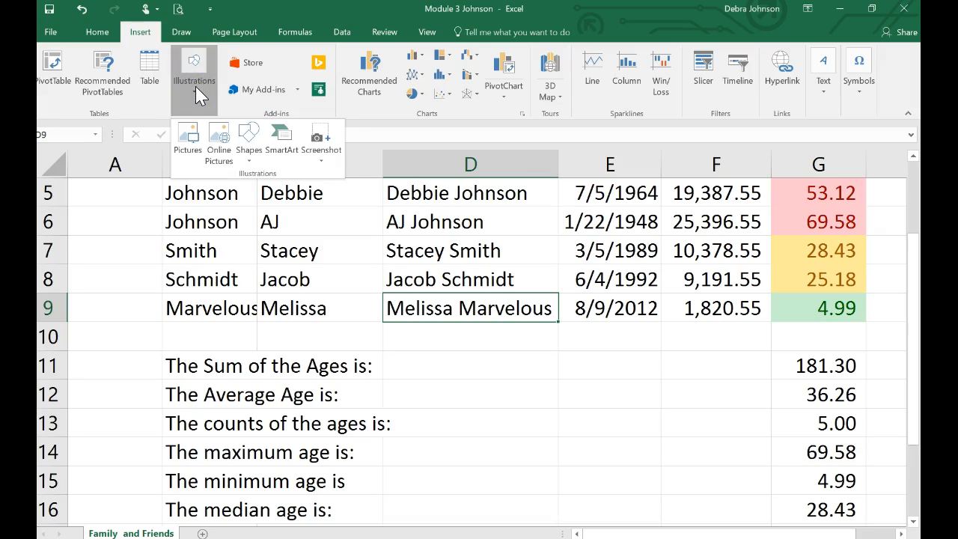
{"action": "left_click", "coordinate": [218, 146]}
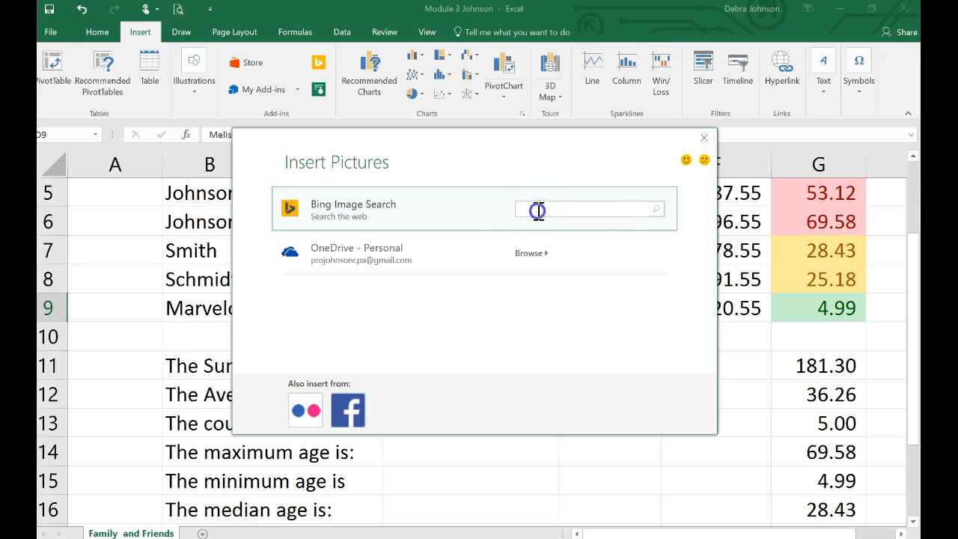
{"action": "type", "text": "beach"}
{"action": "left_click", "coordinate": [690, 212]}
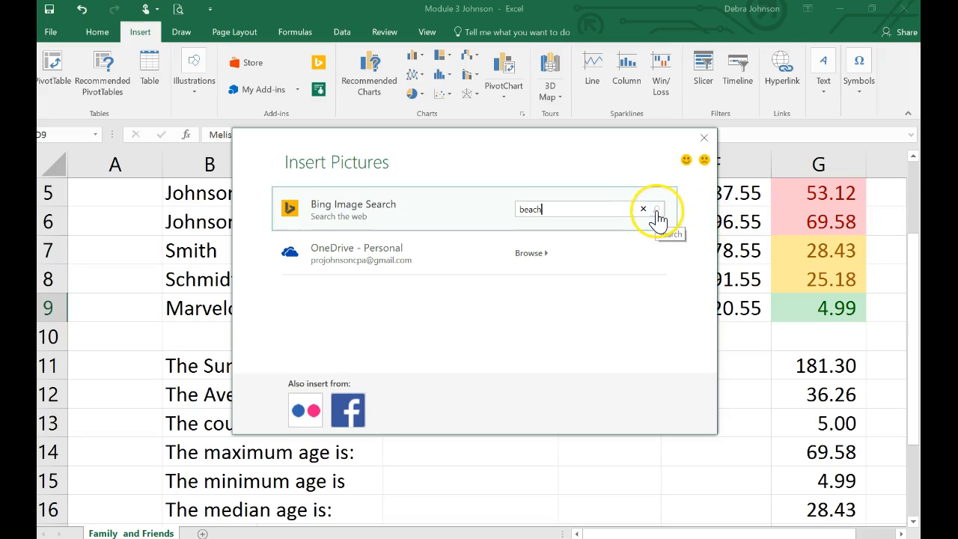
{"action": "left_click", "coordinate": [658, 211]}
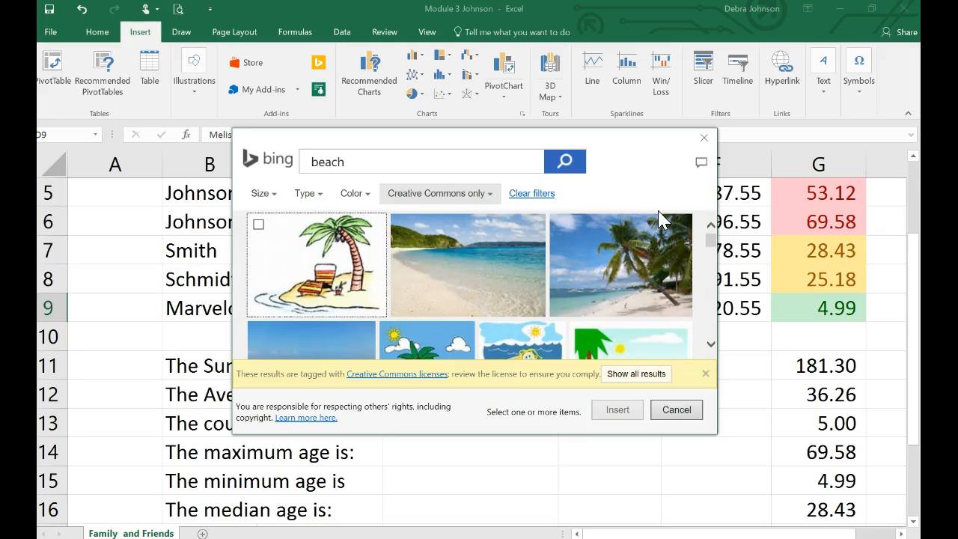
{"action": "left_click", "coordinate": [471, 262]}
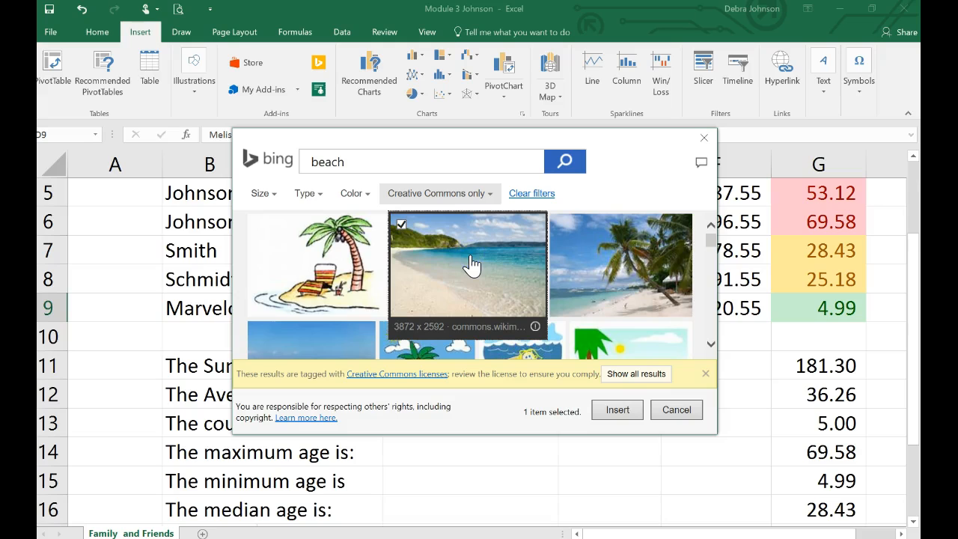
{"action": "left_click", "coordinate": [619, 410]}
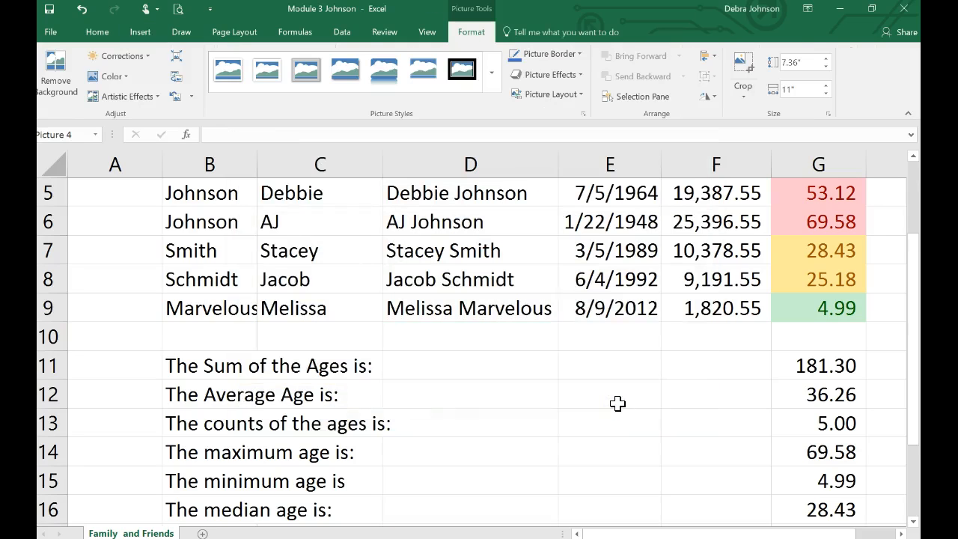
Move the inserted beach picture slightly up and to the left so it begins just inside column C.
{"action": "scroll", "coordinate": [617, 407], "scroll_direction": "down", "scroll_amount": 1}
{"action": "scroll", "coordinate": [617, 408], "scroll_direction": "right", "scroll_amount": 2}
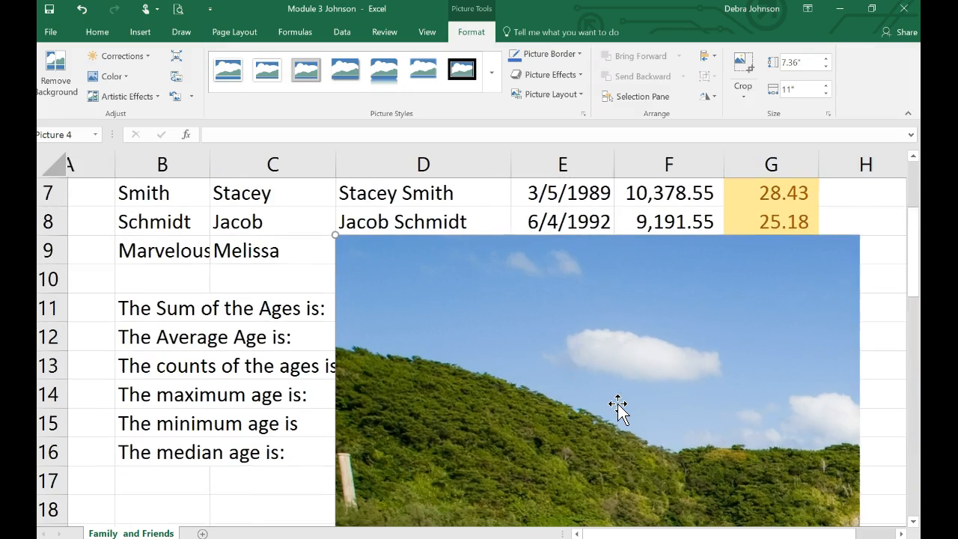
{"action": "scroll", "coordinate": [617, 408], "scroll_direction": "down", "scroll_amount": 1}
{"action": "scroll", "coordinate": [618, 407], "scroll_direction": "down", "scroll_amount": 1}
{"action": "scroll", "coordinate": [617, 408], "scroll_direction": "right", "scroll_amount": 1}
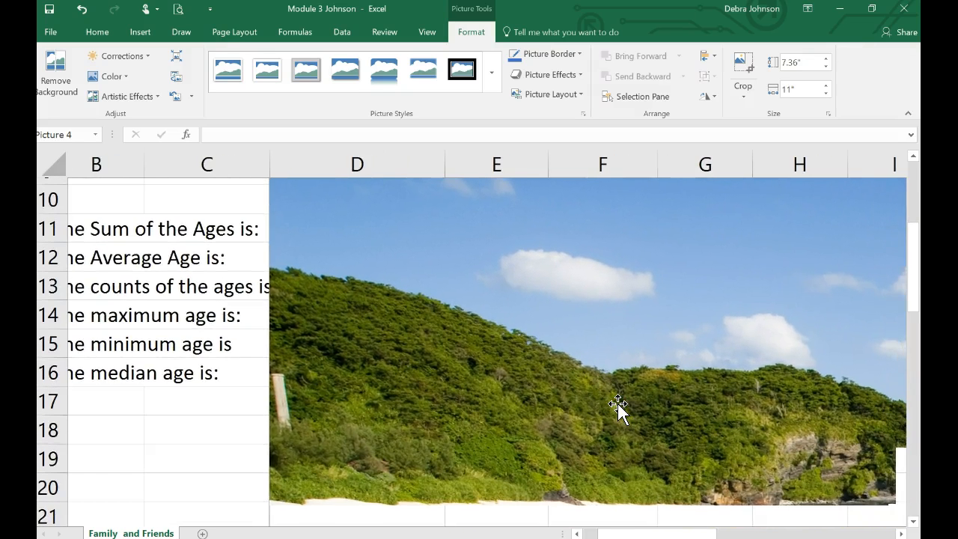
{"action": "scroll", "coordinate": [618, 405], "scroll_direction": "down", "scroll_amount": 1}
{"action": "scroll", "coordinate": [617, 405], "scroll_direction": "left", "scroll_amount": 1}
{"action": "scroll", "coordinate": [618, 398], "scroll_direction": "down", "scroll_amount": 1}
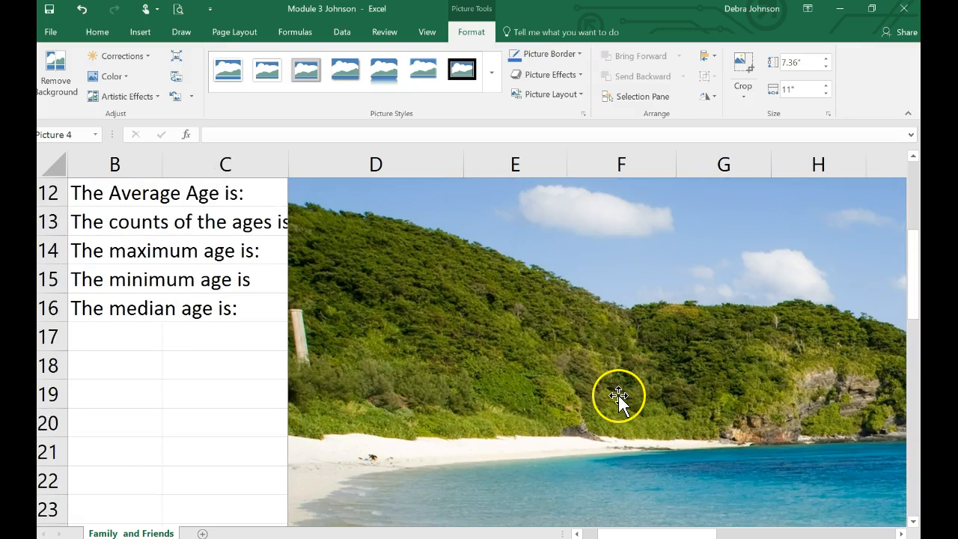
{"action": "left_click_drag", "start_coordinate": [619, 398], "coordinate": [612, 375]}
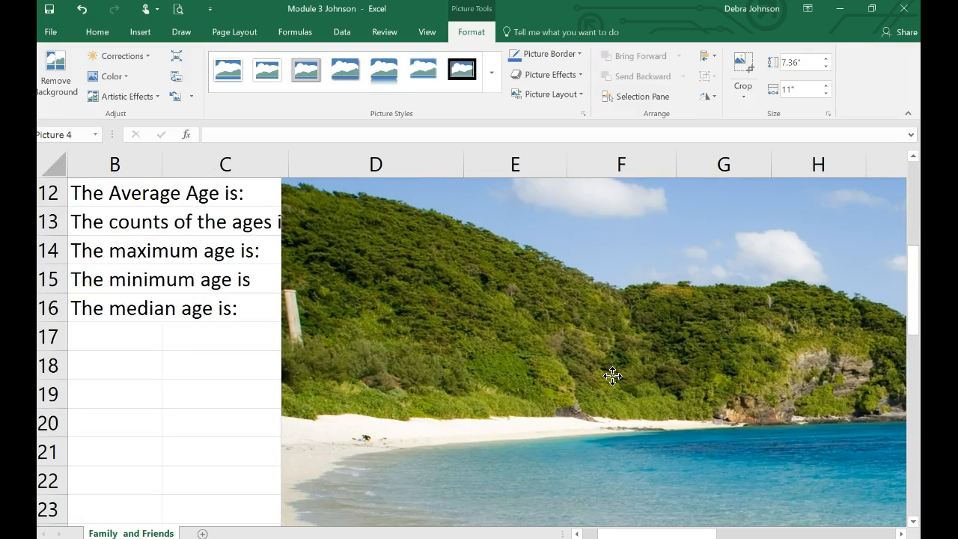
{"action": "left_click", "coordinate": [592, 327]}
Shrink the beach picture proportionally from its lower-right corner to about 5.34" high and 7.97" wide.
{"action": "scroll", "coordinate": [592, 327], "scroll_direction": "right", "scroll_amount": 3}
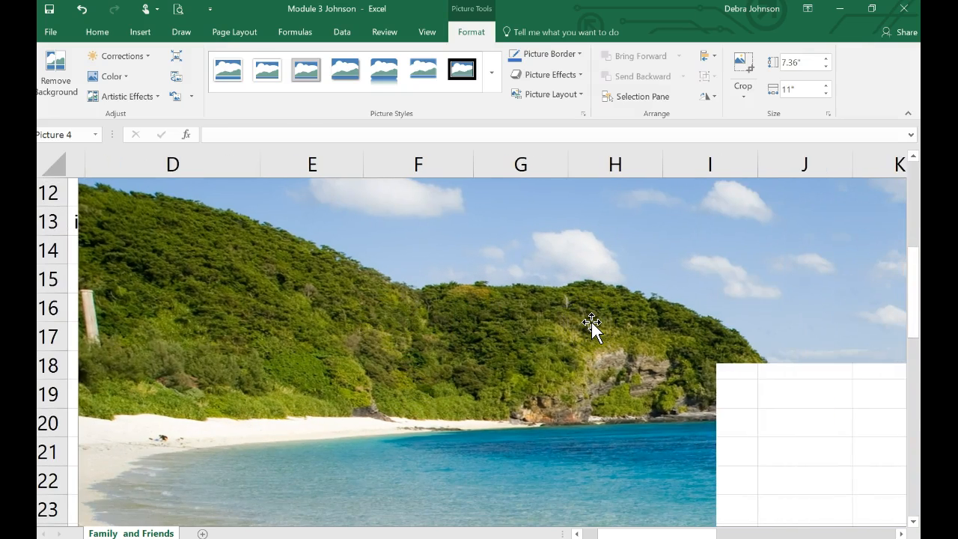
{"action": "scroll", "coordinate": [592, 327], "scroll_direction": "right", "scroll_amount": 1}
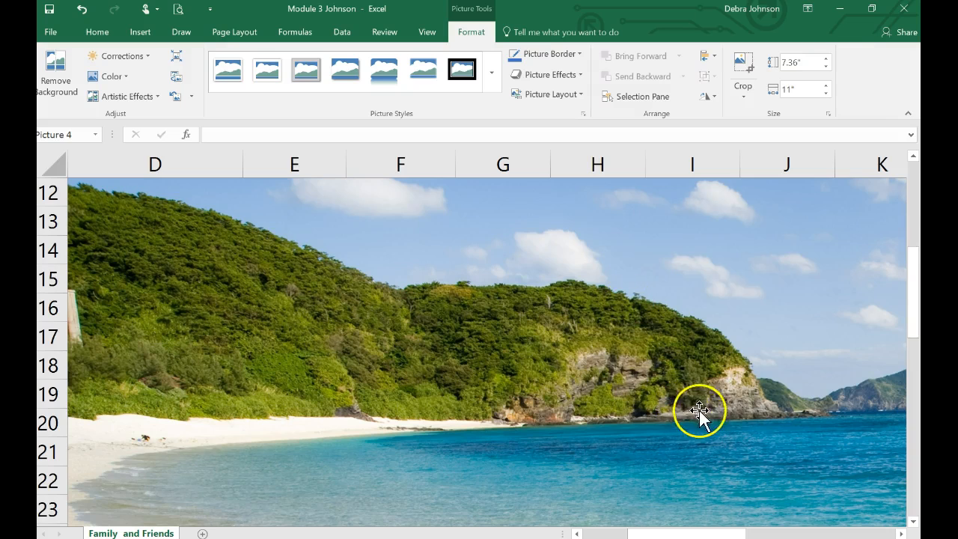
{"action": "scroll", "coordinate": [449, 426], "scroll_direction": "down", "scroll_amount": 1}
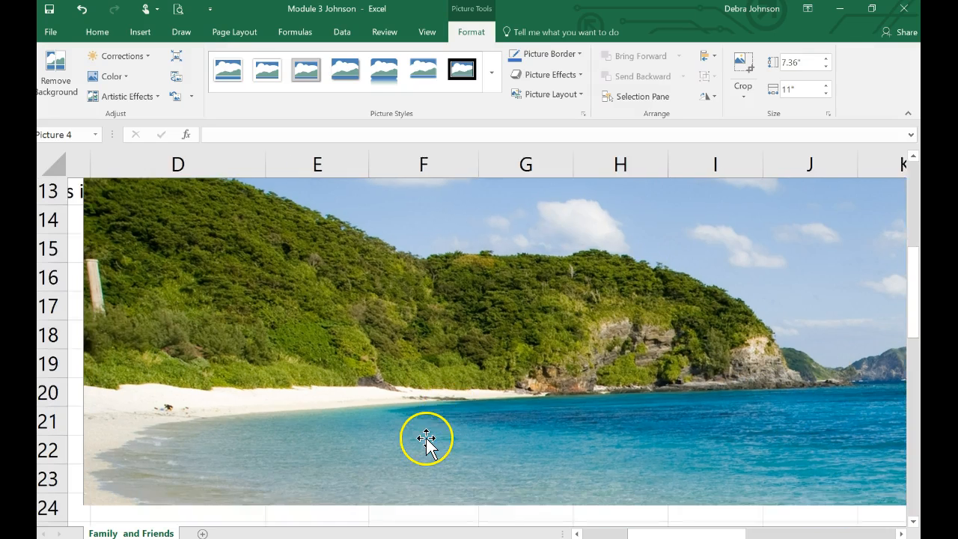
{"action": "scroll", "coordinate": [139, 481], "scroll_direction": "down", "scroll_amount": 1}
{"action": "scroll", "coordinate": [139, 481], "scroll_direction": "left", "scroll_amount": 1}
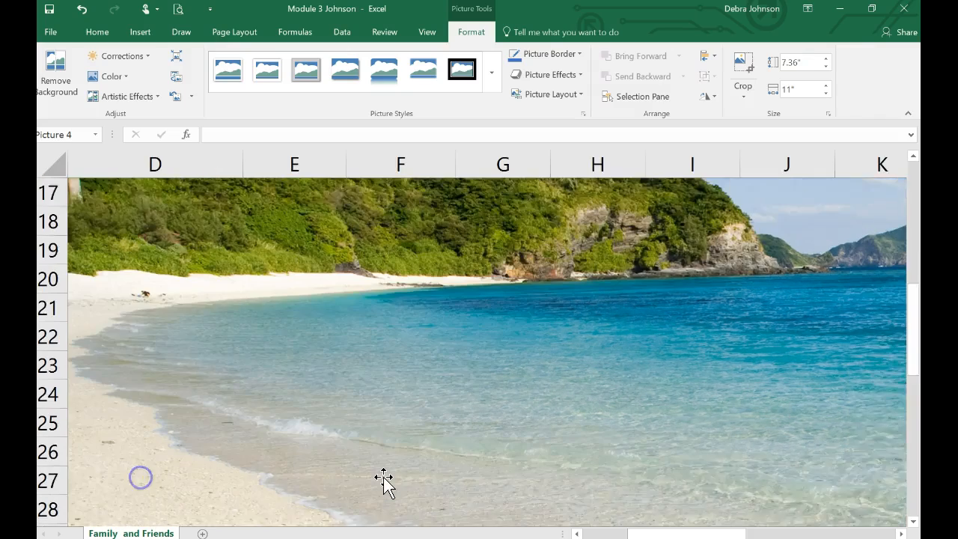
{"action": "scroll", "coordinate": [380, 479], "scroll_direction": "down", "scroll_amount": 3}
{"action": "scroll", "coordinate": [380, 479], "scroll_direction": "right", "scroll_amount": 1}
{"action": "scroll", "coordinate": [384, 481], "scroll_direction": "down", "scroll_amount": 4}
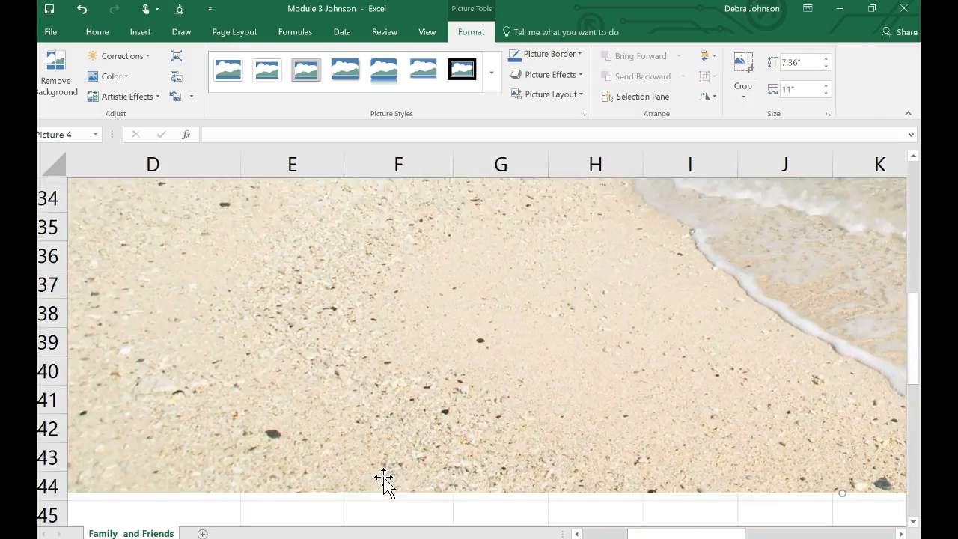
{"action": "scroll", "coordinate": [383, 476], "scroll_direction": "right", "scroll_amount": 1}
{"action": "scroll", "coordinate": [384, 477], "scroll_direction": "right", "scroll_amount": 8}
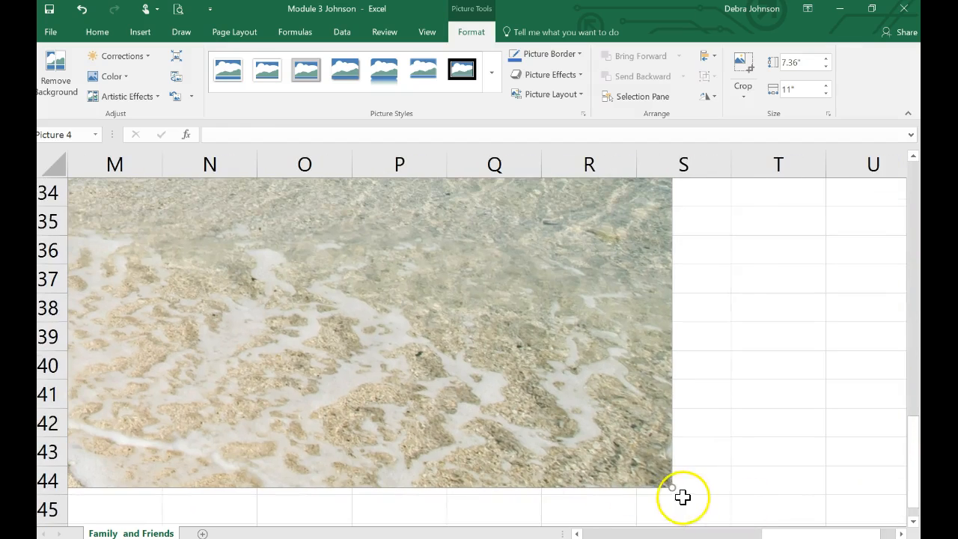
{"action": "left_click_drag", "start_coordinate": [678, 492], "coordinate": [618, 404]}
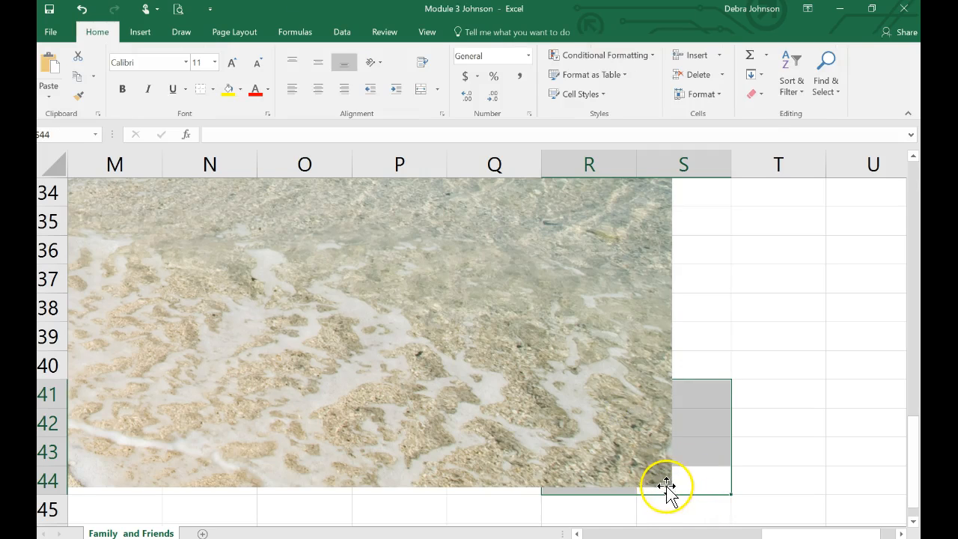
{"action": "left_click", "coordinate": [640, 454]}
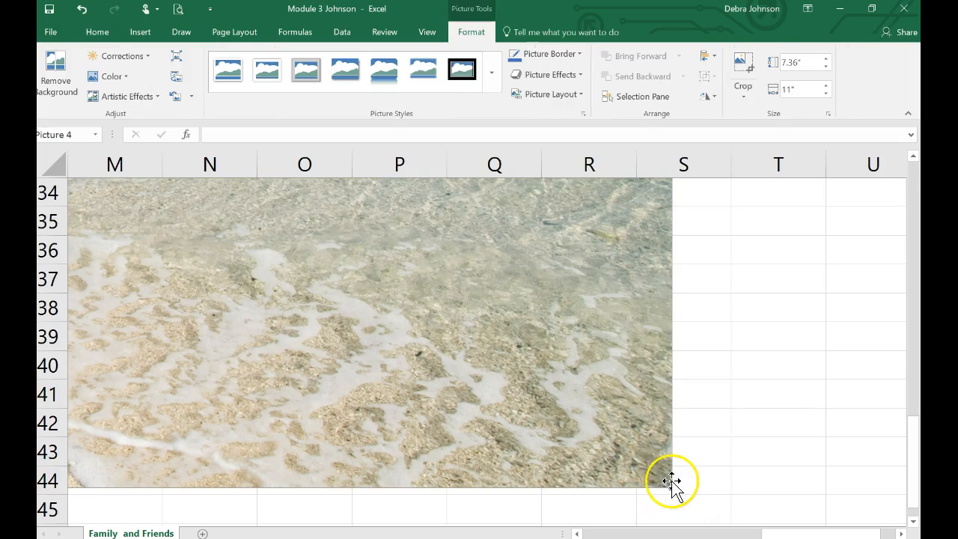
{"action": "left_click_drag", "start_coordinate": [672, 485], "coordinate": [108, 200]}
{"action": "scroll", "coordinate": [410, 328], "scroll_direction": "left", "scroll_amount": 1}
{"action": "scroll", "coordinate": [410, 328], "scroll_direction": "up", "scroll_amount": 1}
{"action": "scroll", "coordinate": [410, 328], "scroll_direction": "left", "scroll_amount": 3}
{"action": "scroll", "coordinate": [411, 328], "scroll_direction": "up", "scroll_amount": 5}
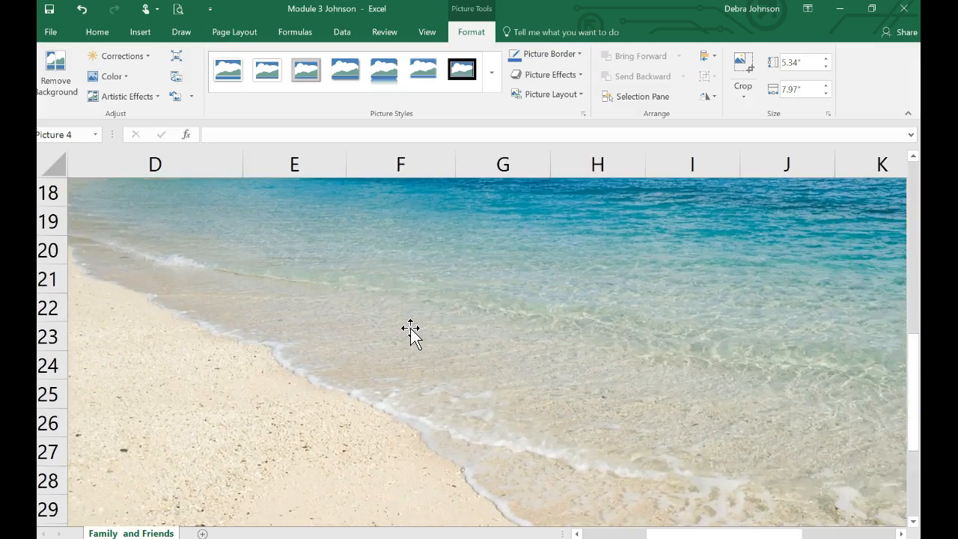
Reduce the beach picture further from its lower-right corner to about 3.19" high and 4.76" wide.
{"action": "scroll", "coordinate": [410, 328], "scroll_direction": "right", "scroll_amount": 2}
{"action": "scroll", "coordinate": [410, 328], "scroll_direction": "left", "scroll_amount": 2}
{"action": "scroll", "coordinate": [410, 327], "scroll_direction": "down", "scroll_amount": 2}
{"action": "scroll", "coordinate": [411, 327], "scroll_direction": "right", "scroll_amount": 3}
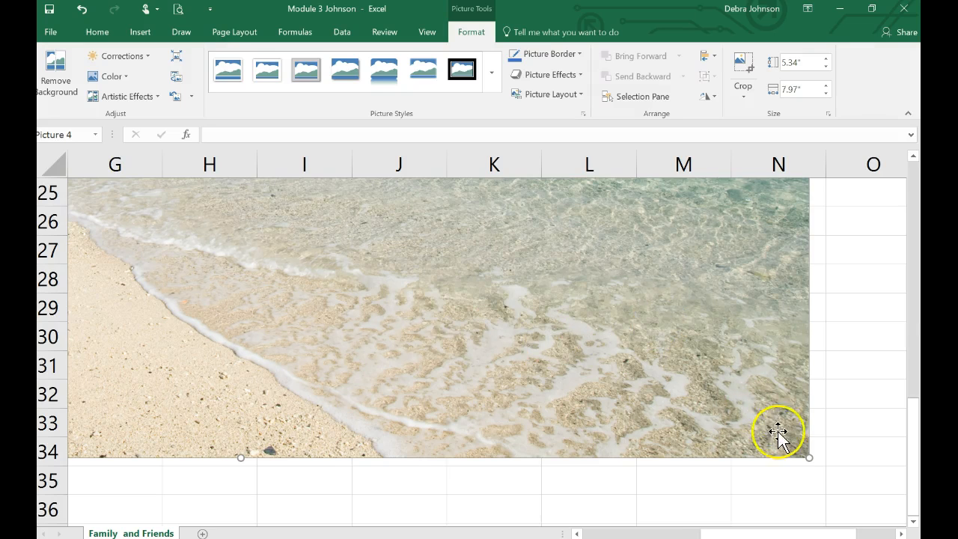
{"action": "left_click_drag", "start_coordinate": [801, 456], "coordinate": [132, 149]}
{"action": "scroll", "coordinate": [196, 346], "scroll_direction": "left", "scroll_amount": 6}
{"action": "scroll", "coordinate": [196, 346], "scroll_direction": "up", "scroll_amount": 8}
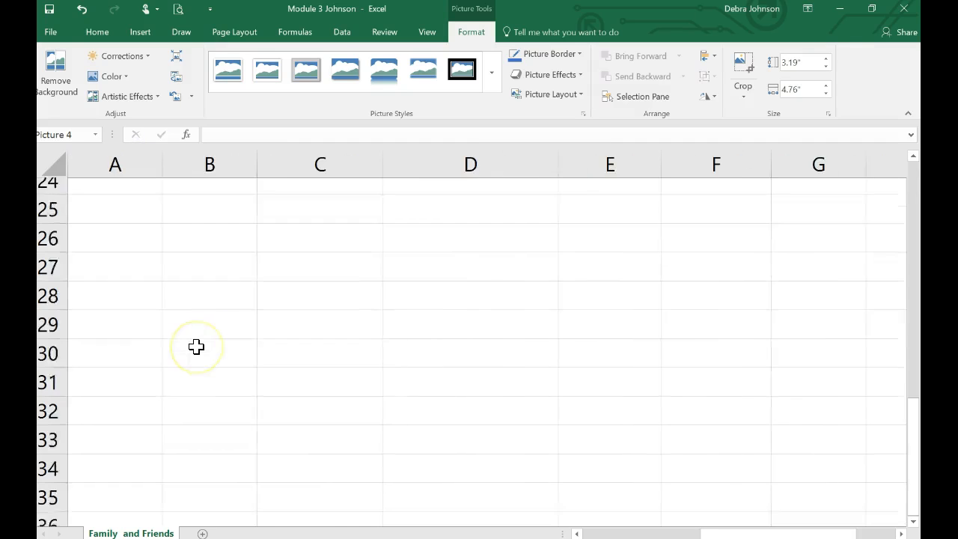
Scale the beach picture down proportionally to about 1.85" high and 2.77" wide, ending at column F.
{"action": "scroll", "coordinate": [197, 347], "scroll_direction": "down", "scroll_amount": 2}
{"action": "scroll", "coordinate": [197, 347], "scroll_direction": "right", "scroll_amount": 2}
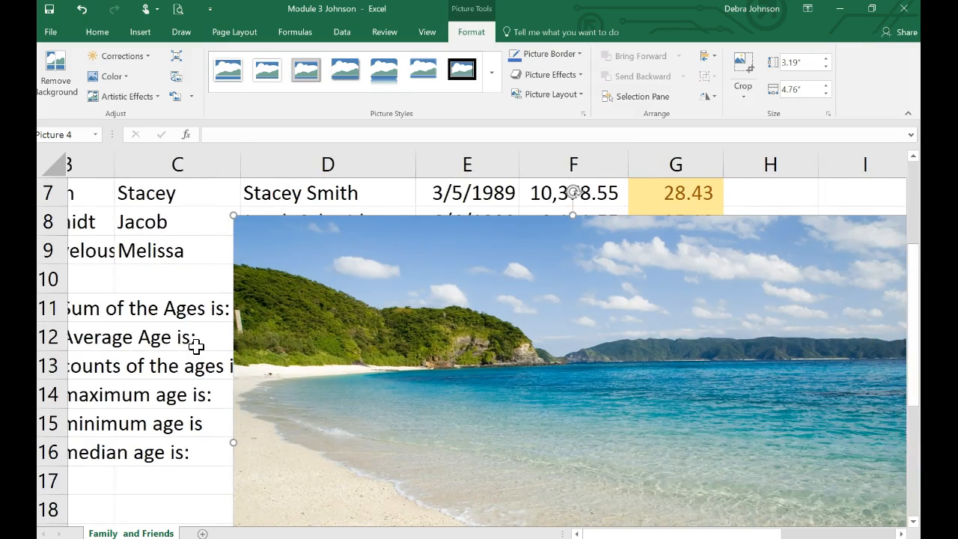
{"action": "scroll", "coordinate": [196, 347], "scroll_direction": "down", "scroll_amount": 1}
{"action": "scroll", "coordinate": [196, 347], "scroll_direction": "down", "scroll_amount": 2}
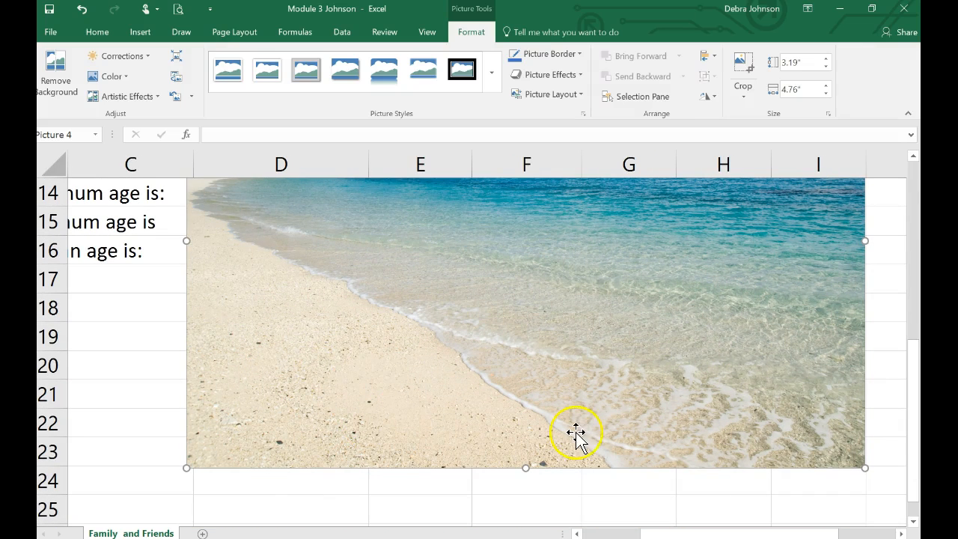
{"action": "left_click_drag", "start_coordinate": [861, 466], "coordinate": [438, 280]}
{"action": "scroll", "coordinate": [438, 314], "scroll_direction": "up", "scroll_amount": 3}
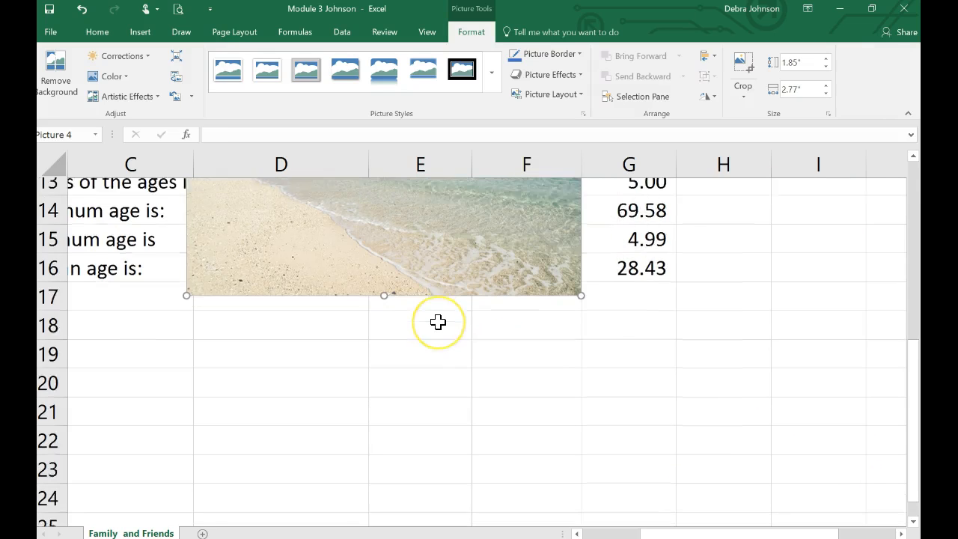